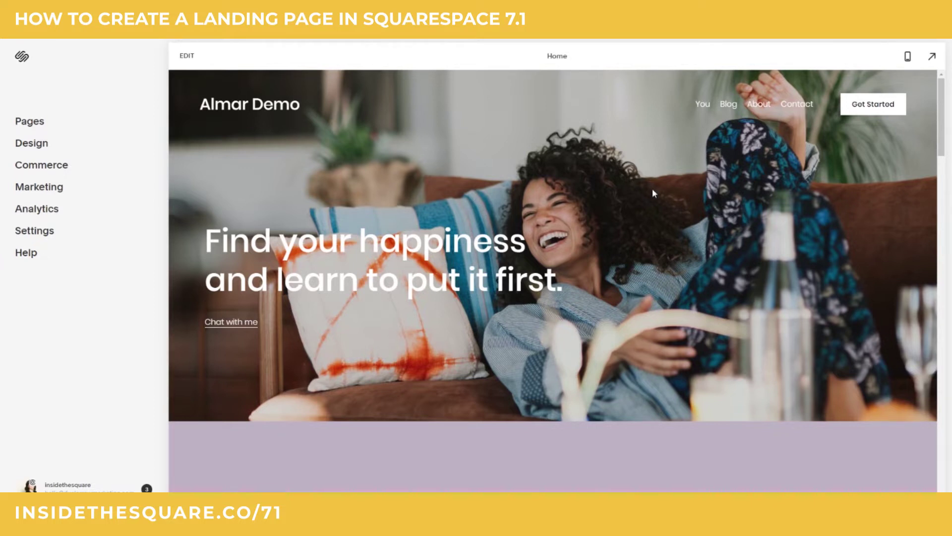
# Bring up the Home page's Advanced code injection settings from the Pages list
pyautogui.scroll(-7, 630, 298)
pyautogui.scroll(-15, 632, 300)
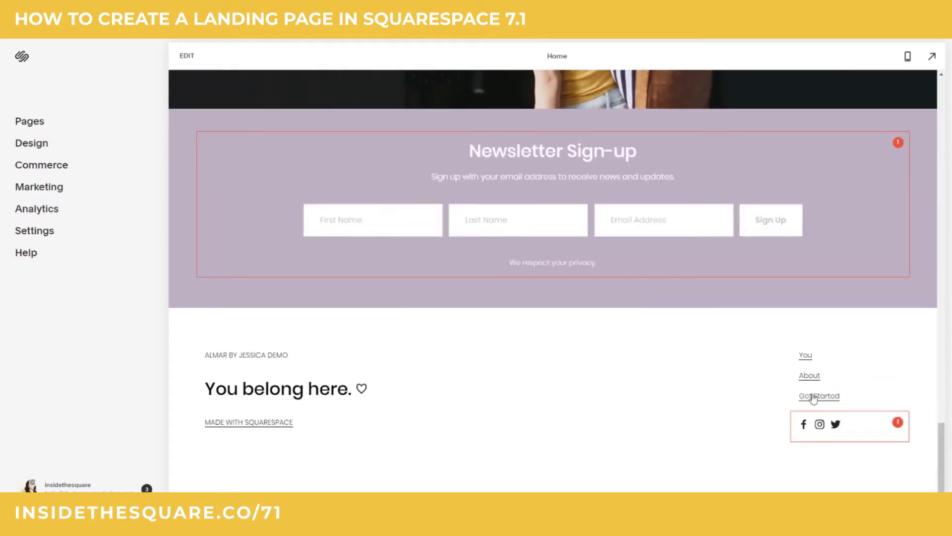
pyautogui.moveTo(940, 437); pyautogui.dragTo(928, 82)
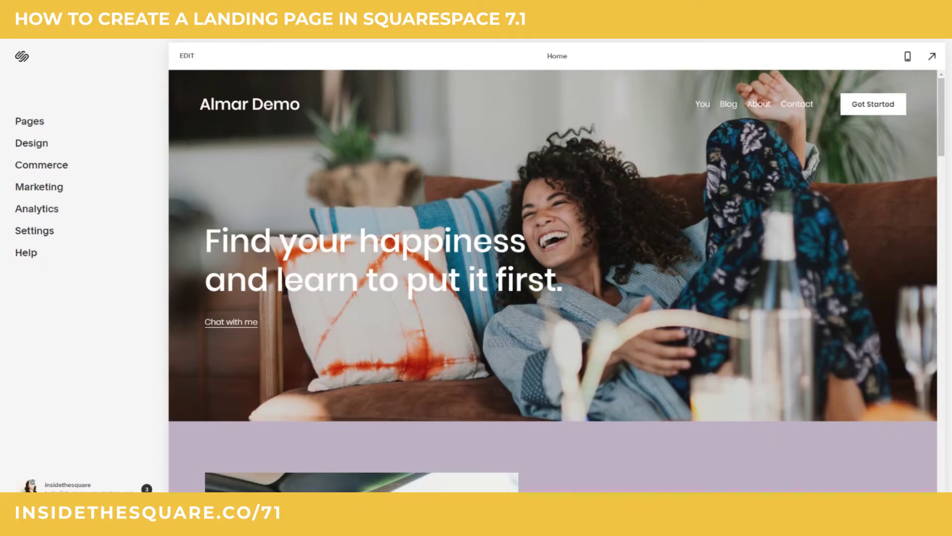
pyautogui.click(39, 125)
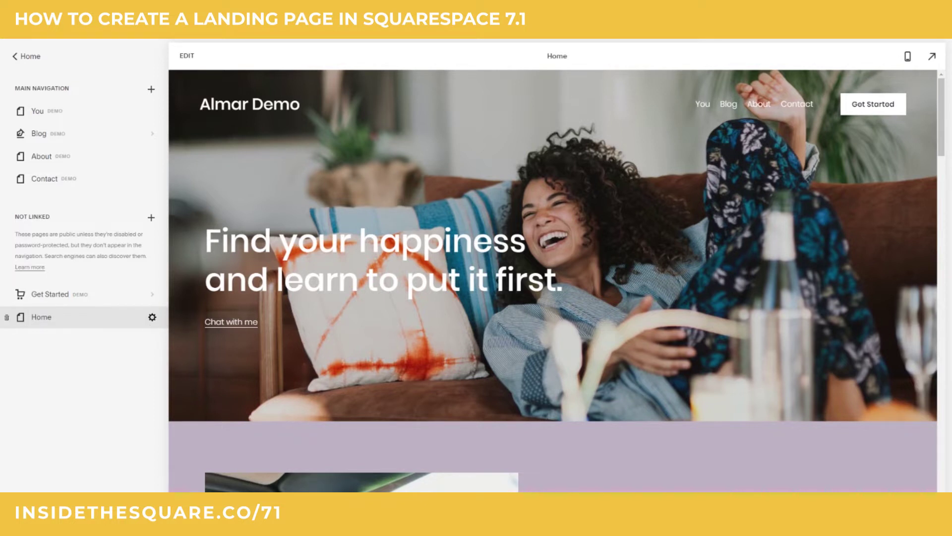
pyautogui.click(152, 317)
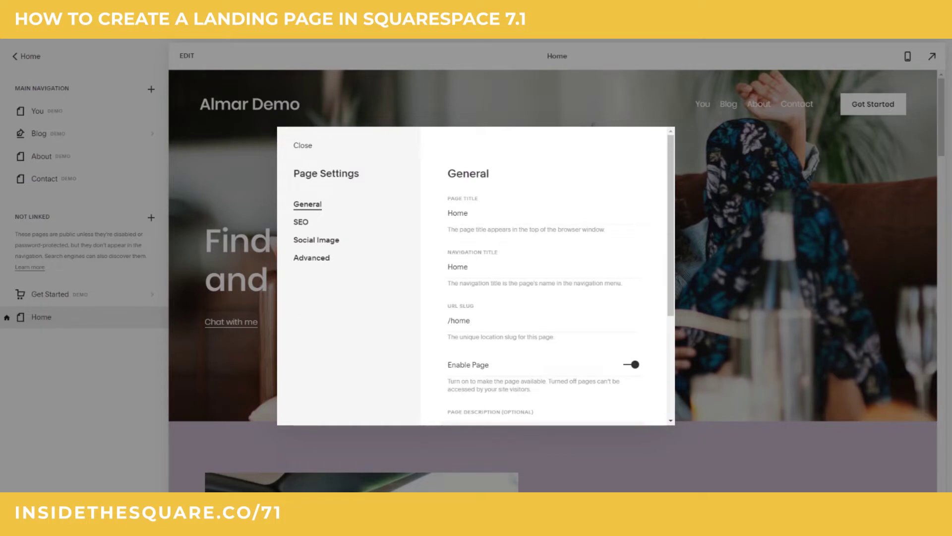
pyautogui.click(347, 263)
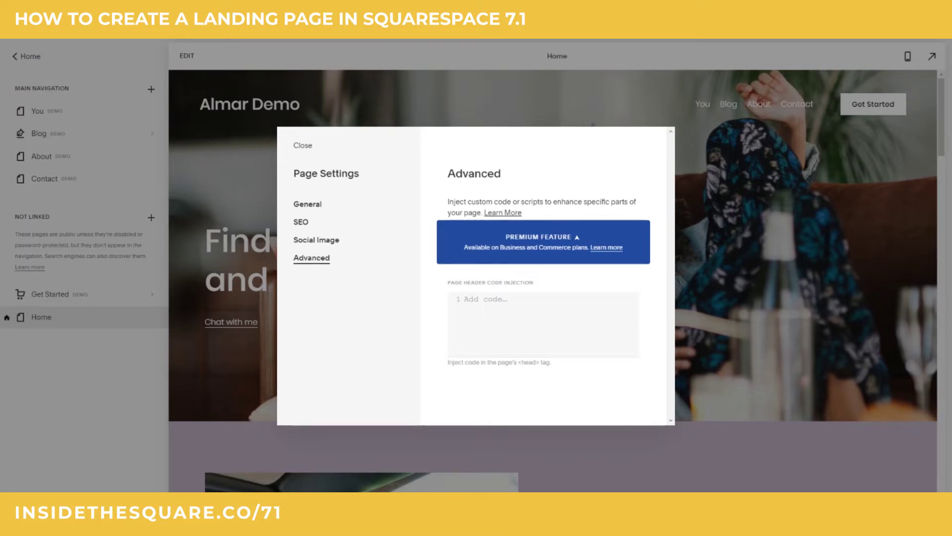
# Enter <Style>.header, #footer-sections {display:none!important}</Style> in Page Header Code Injection and save
pyautogui.click(576, 301)
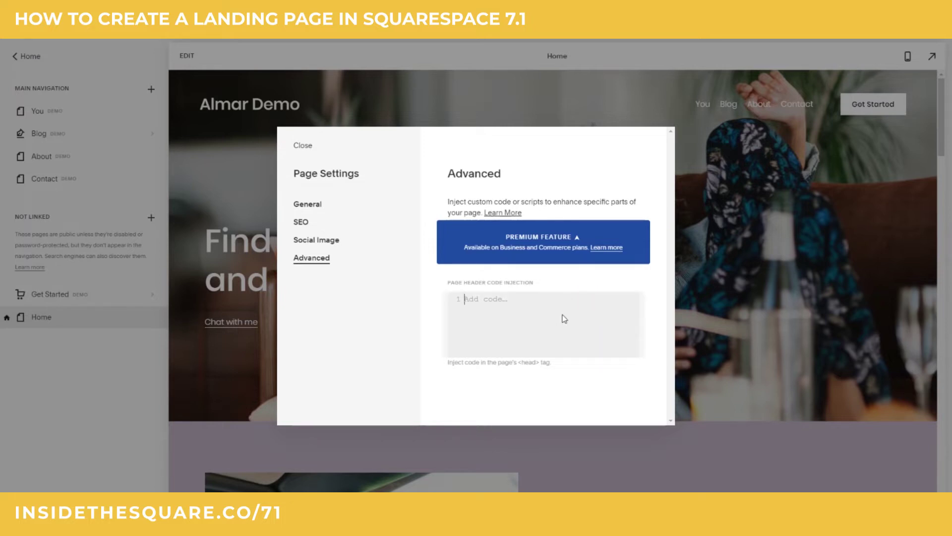
pyautogui.click(564, 319)
pyautogui.write('<Style></Style>')
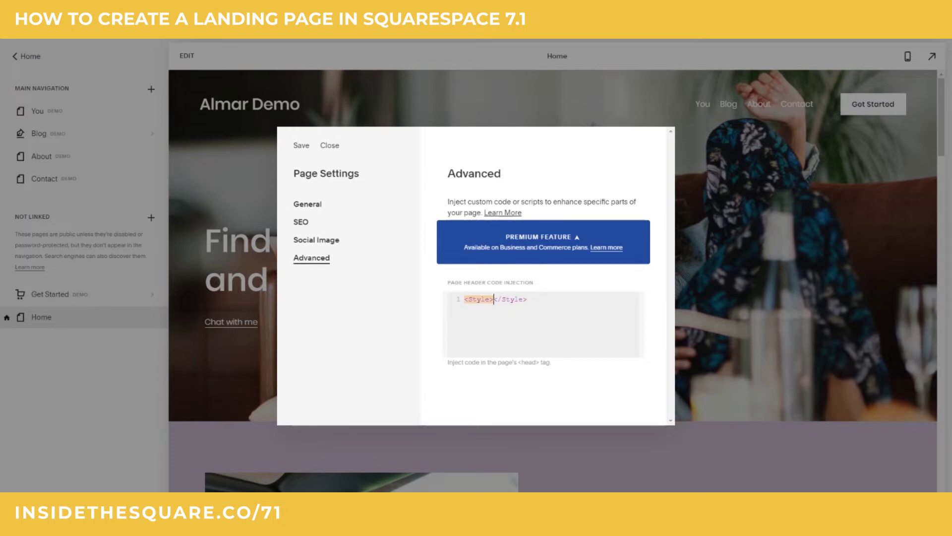
pyautogui.write('.header, #footer-sections {display:none!important}')
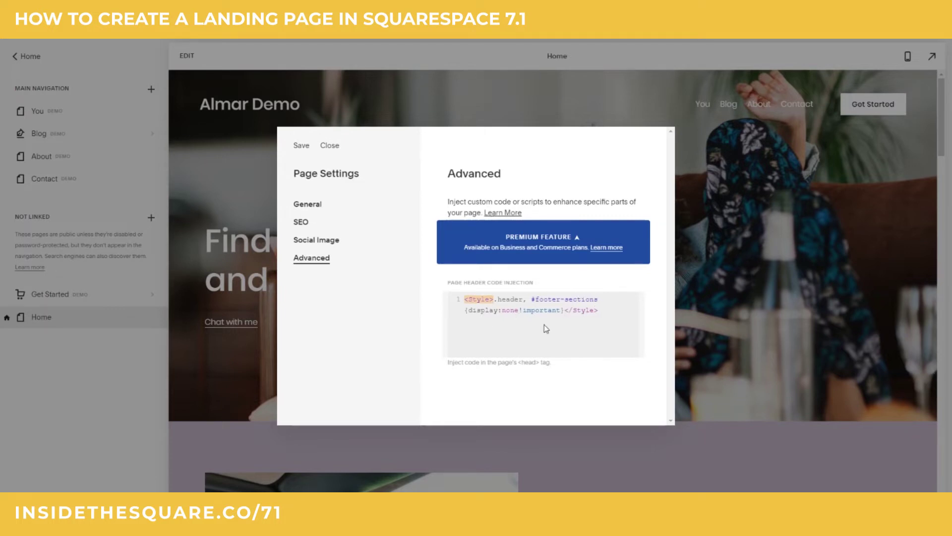
pyautogui.moveTo(562, 311); pyautogui.dragTo(520, 310)
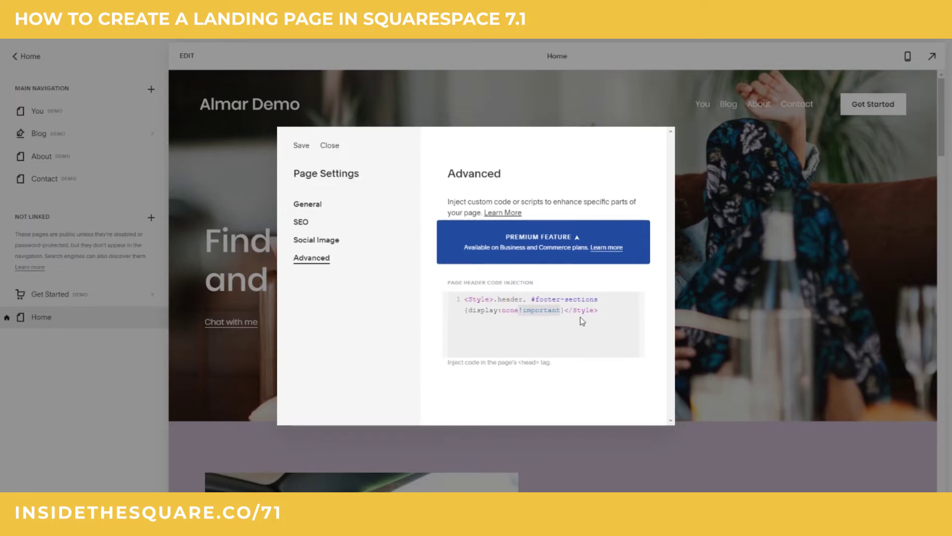
pyautogui.click(617, 311)
pyautogui.click(302, 147)
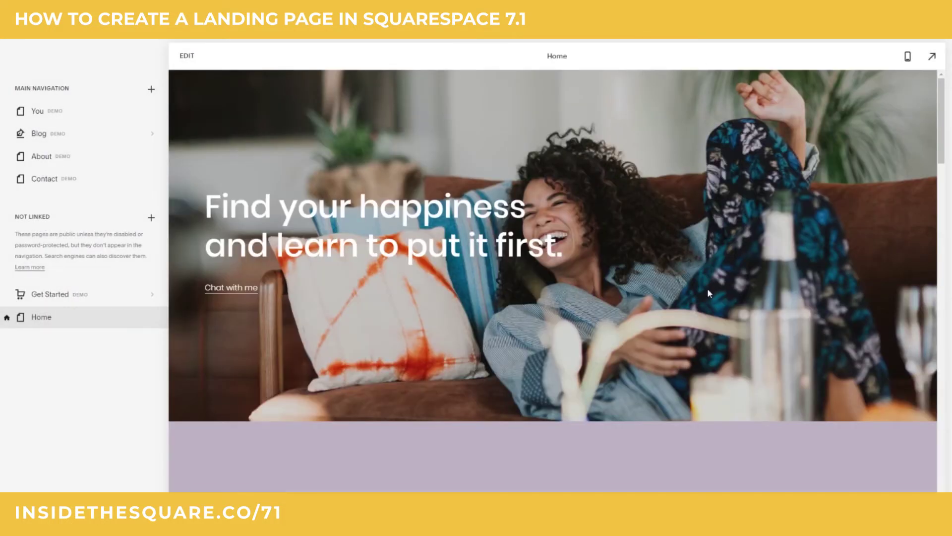
# Clear all CSS from the Home page's Advanced header code injection box and save
pyautogui.scroll(-15, 707, 288)
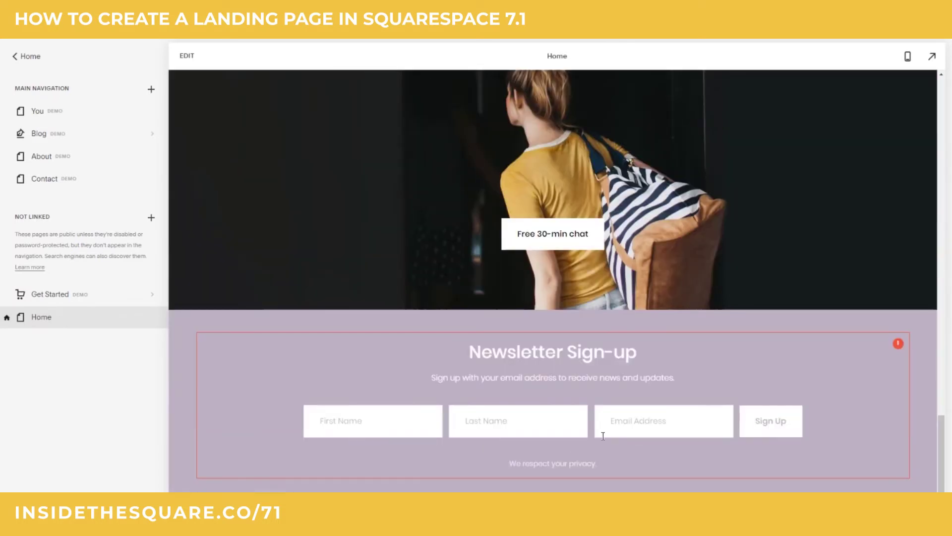
pyautogui.scroll(15, 782, 375)
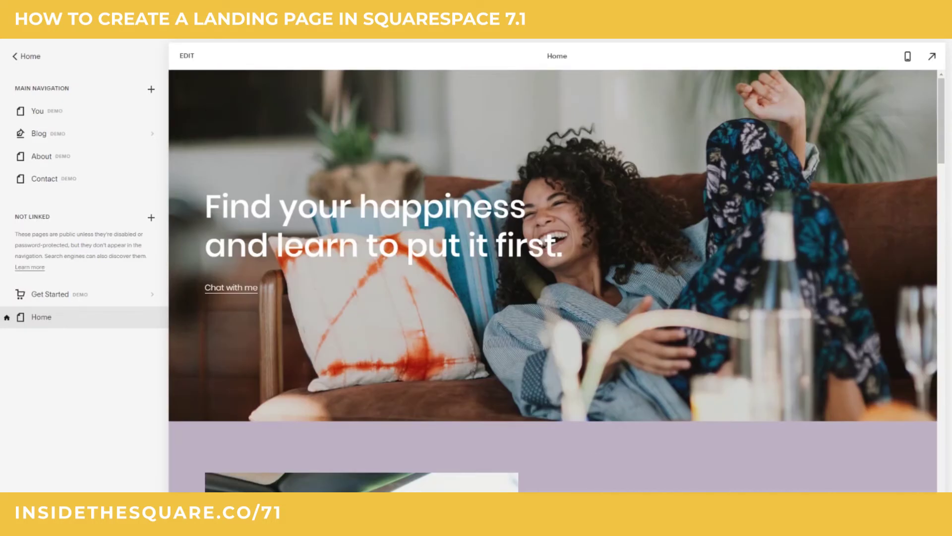
pyautogui.click(154, 317)
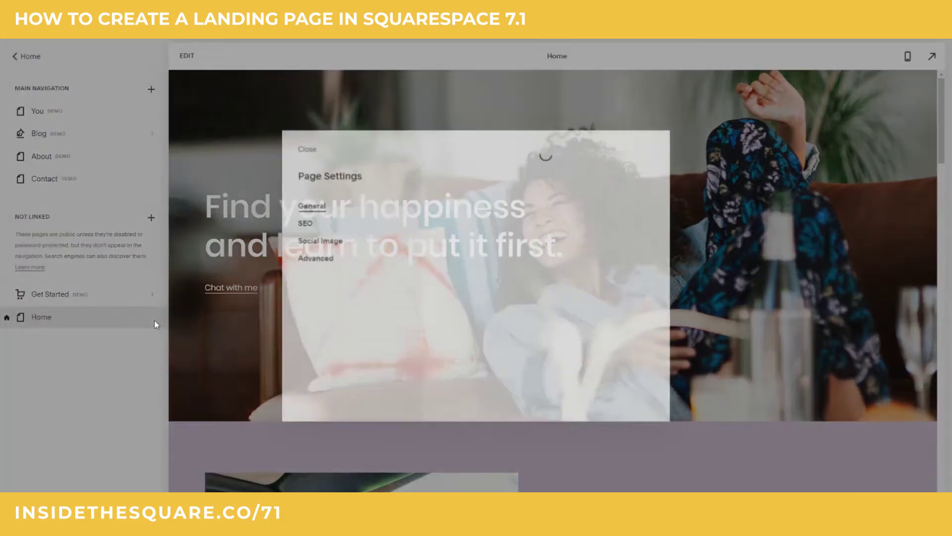
pyautogui.click(318, 262)
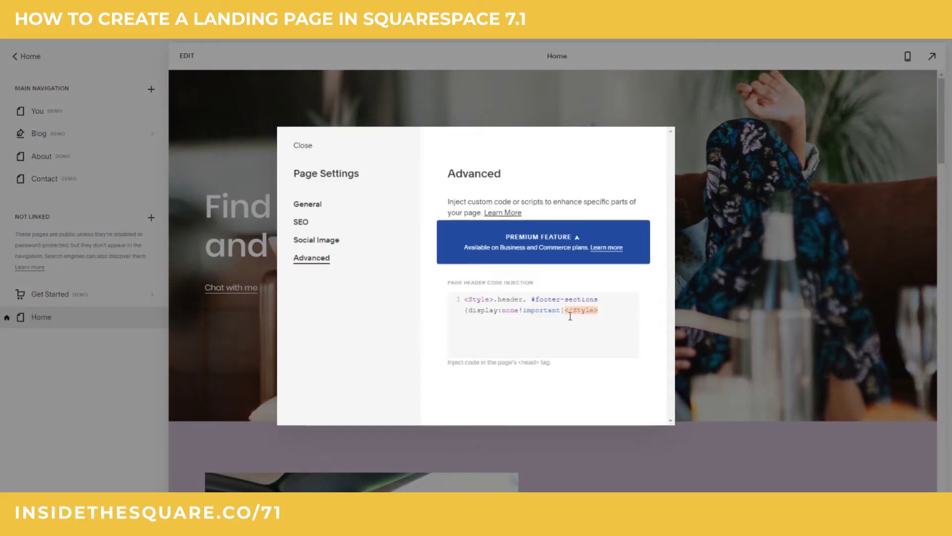
pyautogui.click(443, 291)
pyautogui.hotkey('ctrl', 'a')
pyautogui.hotkey('ctrl', 'c')
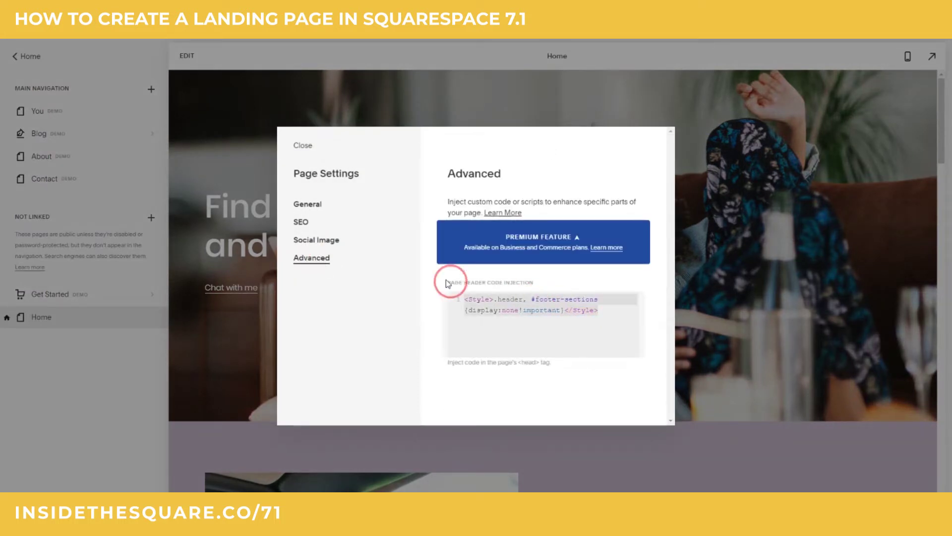
pyautogui.press('BackSpace')
pyautogui.click(301, 145)
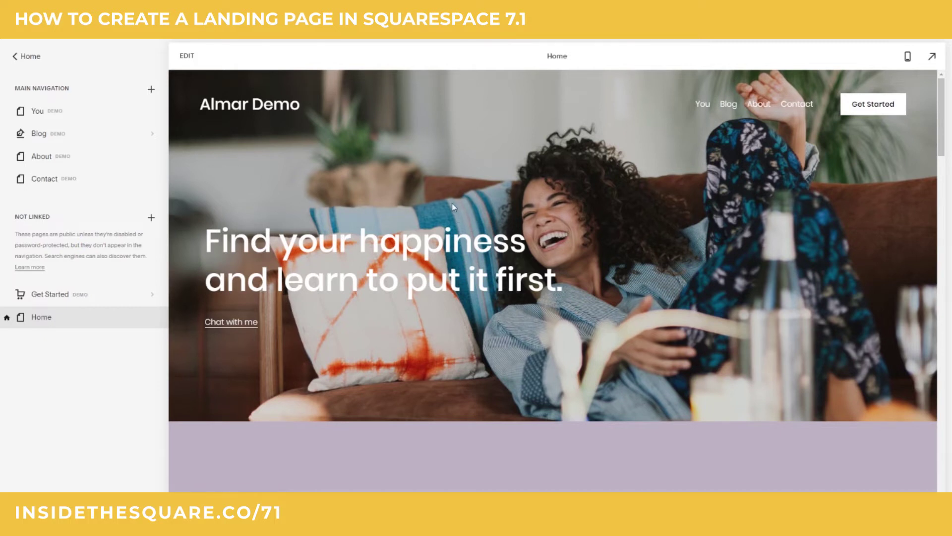
# Insert a Code block above the Home hero text in the page editor
pyautogui.click(187, 56)
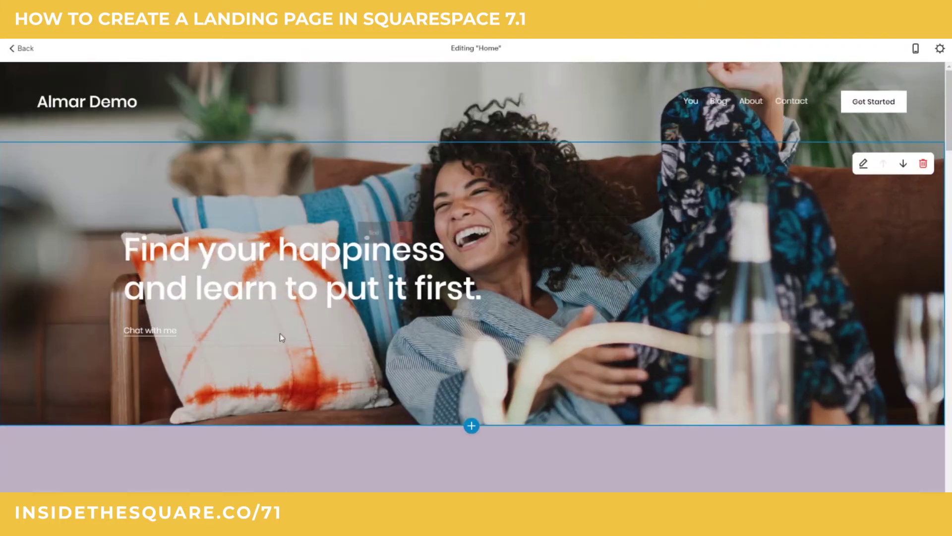
pyautogui.scroll(-10, 453, 430)
pyautogui.scroll(6, 455, 429)
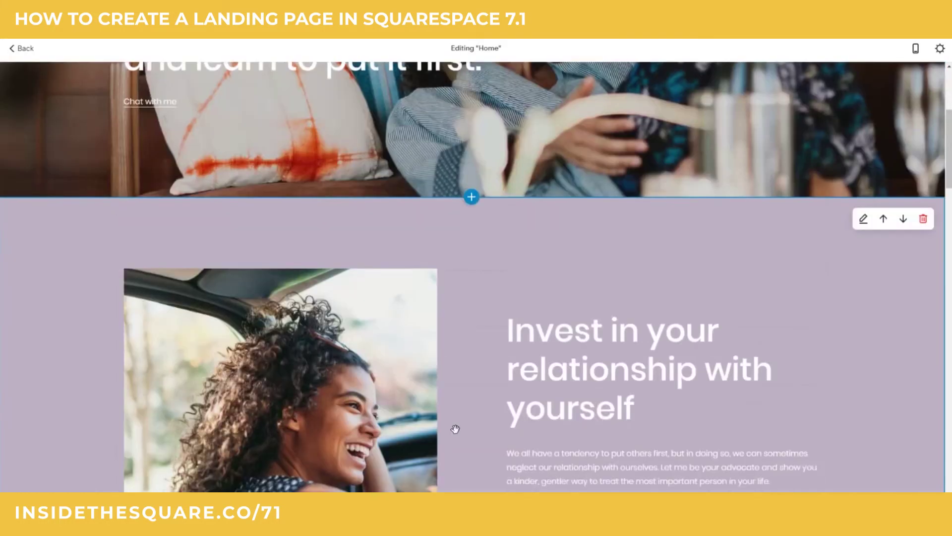
pyautogui.scroll(5, 455, 429)
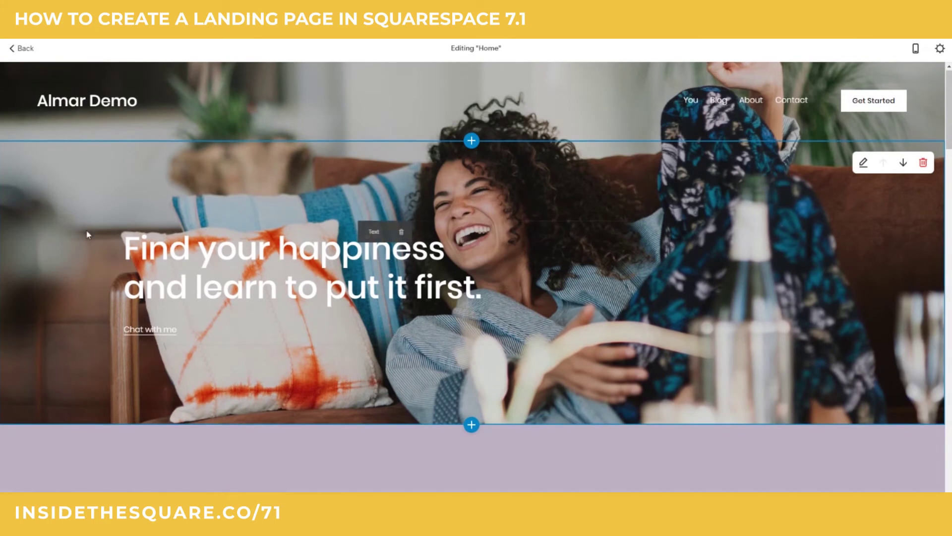
pyautogui.moveTo(115, 222)
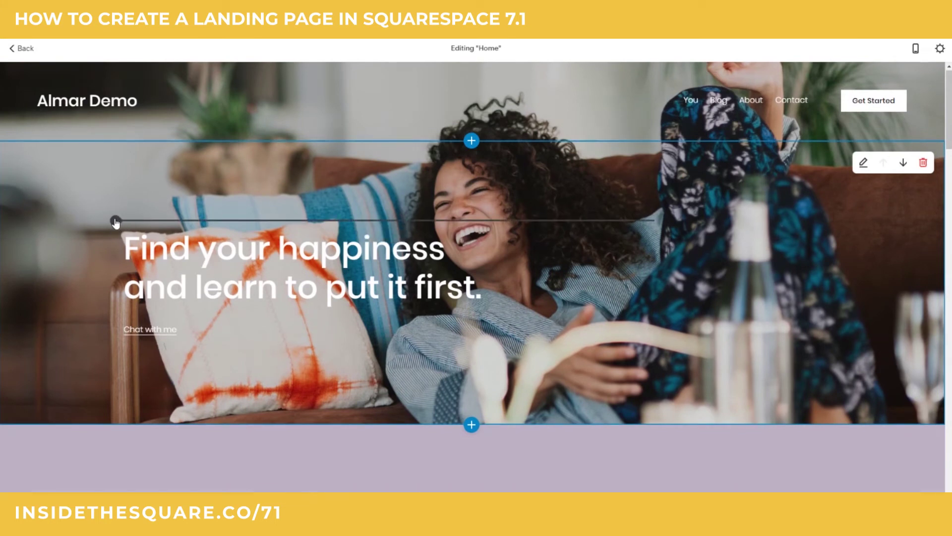
pyautogui.click(115, 221)
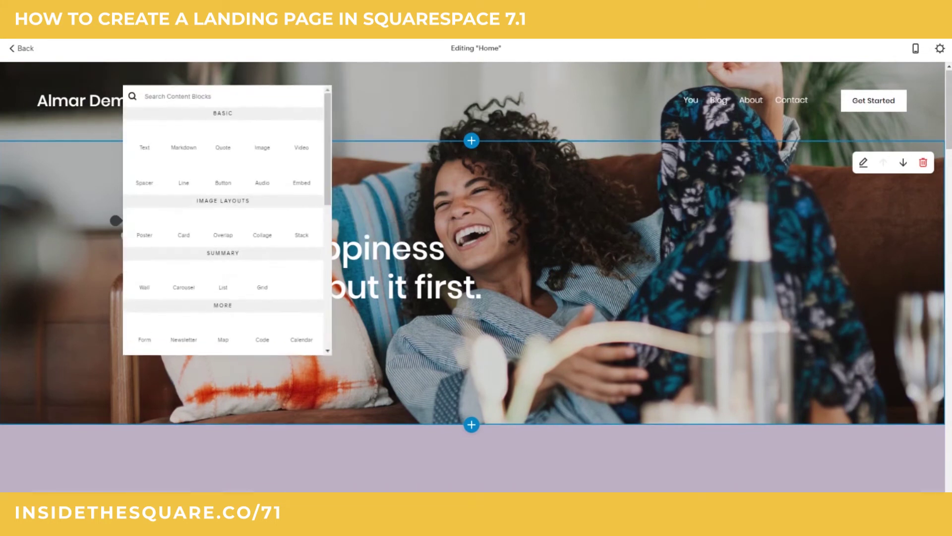
pyautogui.write('code')
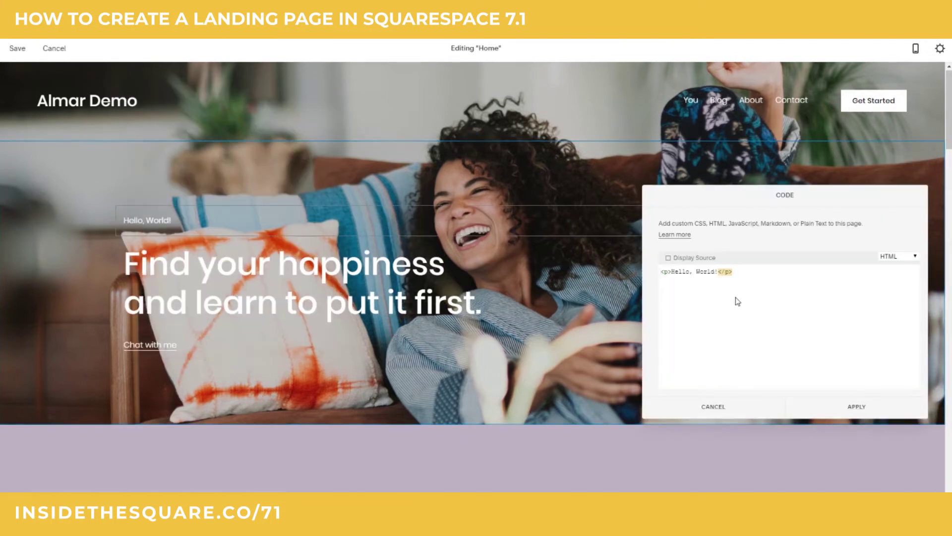
# Fill the Code block with <style> CSS hiding .header and #footer-sections, apply, and save
pyautogui.hotkey('ctrl', 'a')
pyautogui.hotkey('ctrl', 'v')
pyautogui.moveTo(686, 272); pyautogui.dragTo(653, 269)
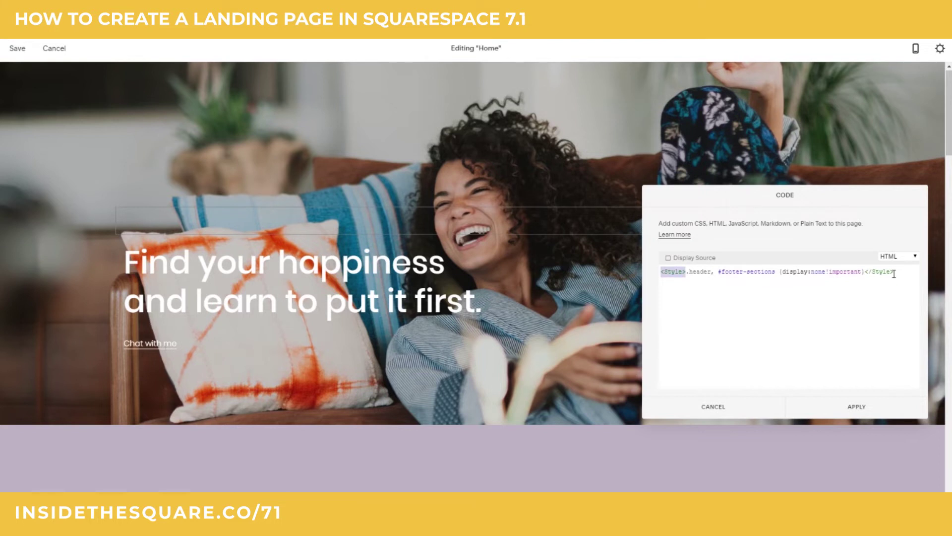
pyautogui.click(688, 272)
pyautogui.write('.')
pyautogui.moveTo(895, 272); pyautogui.dragTo(687, 272)
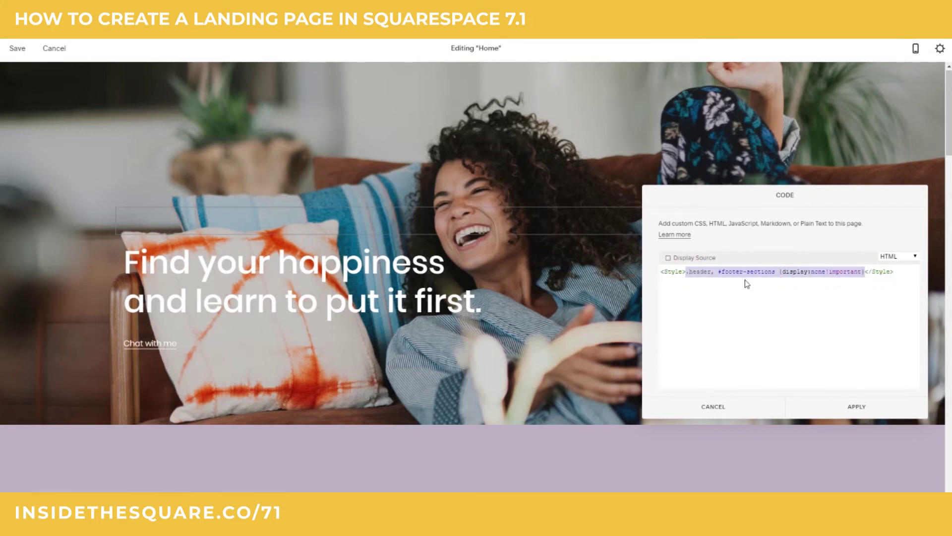
pyautogui.click(896, 273)
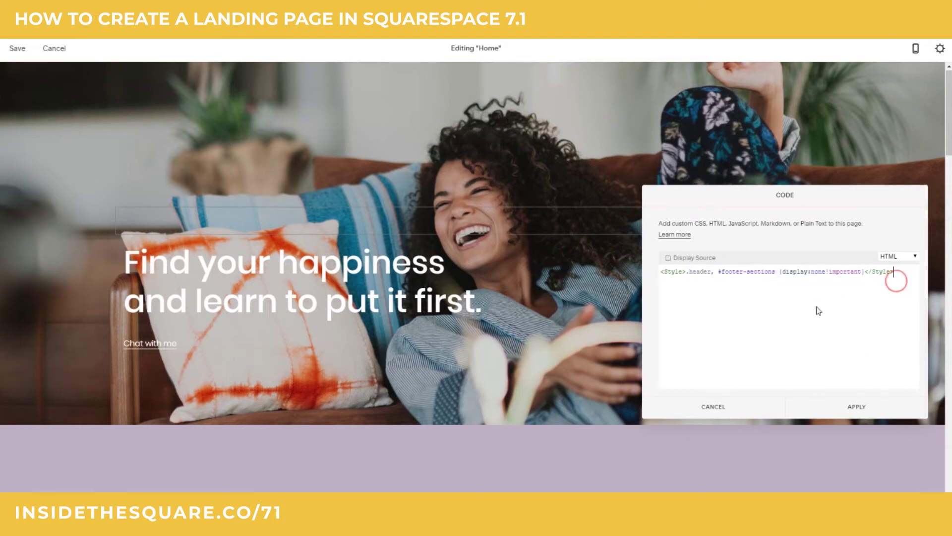
pyautogui.click(855, 407)
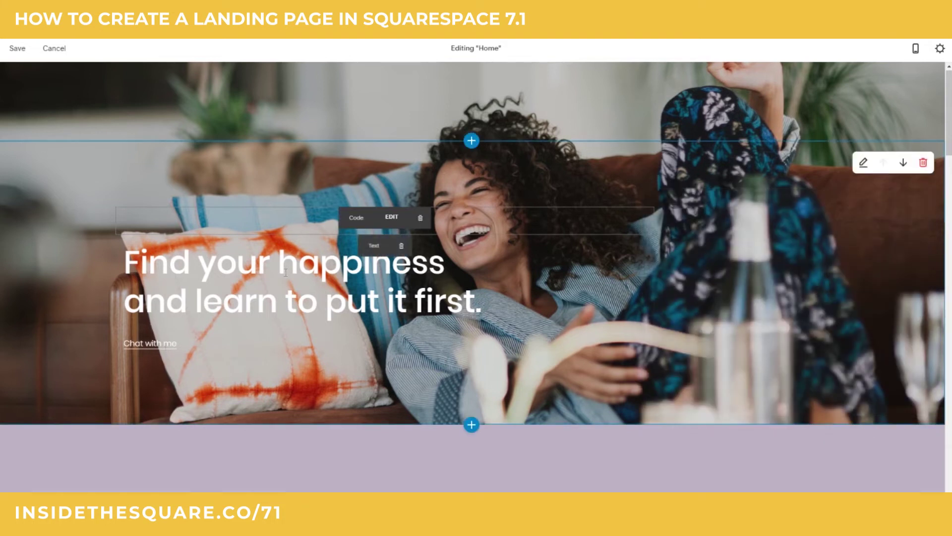
pyautogui.click(18, 48)
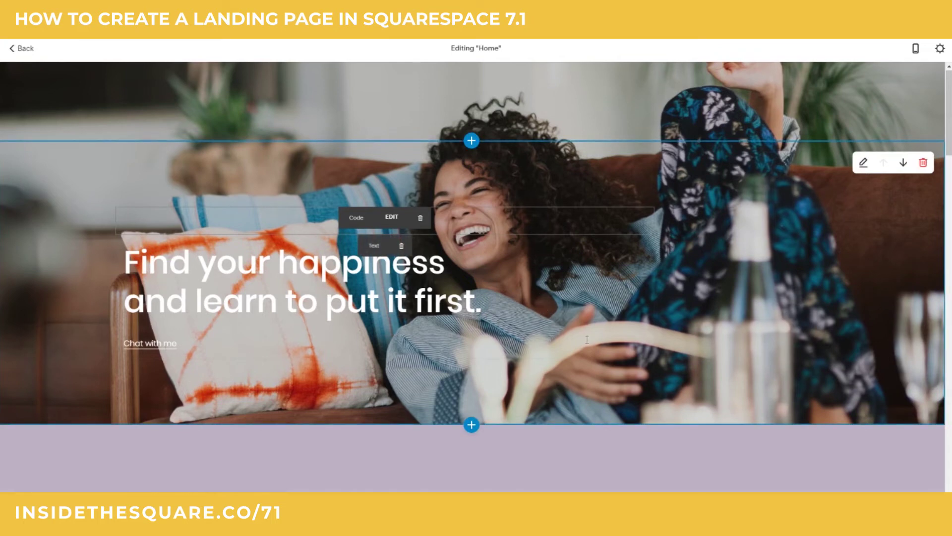
pyautogui.click(115, 207)
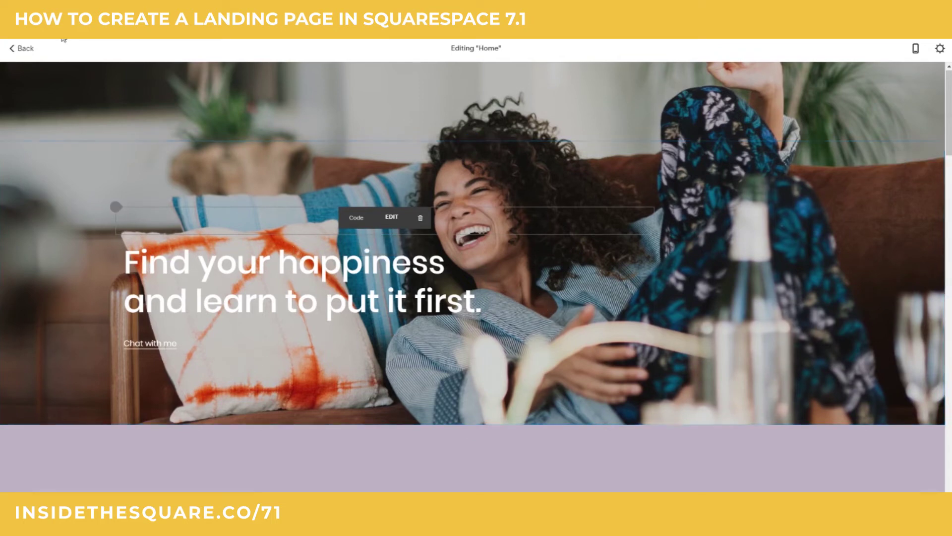
# Return to the pages list, then reopen the Home page for editing
pyautogui.click(21, 48)
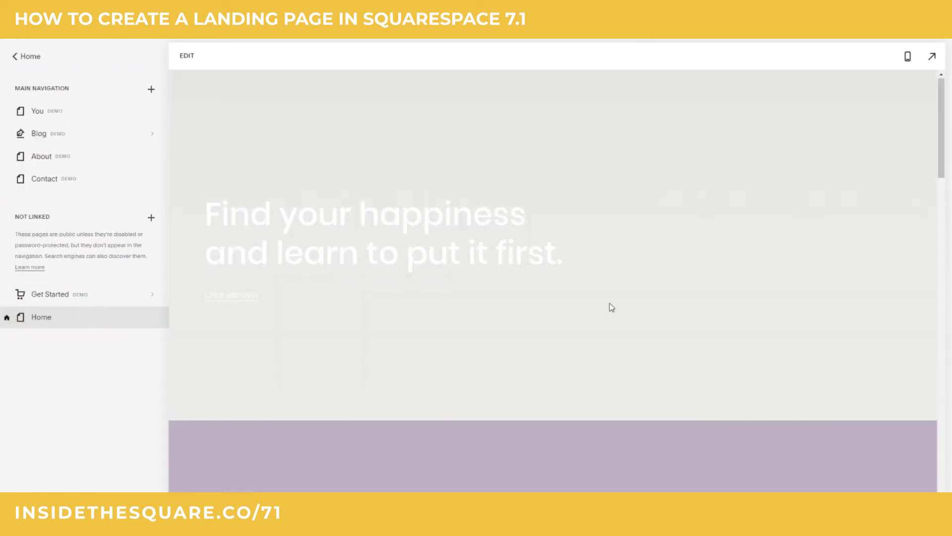
pyautogui.scroll(-5, 590, 347)
pyautogui.scroll(-5, 594, 323)
pyautogui.scroll(-5, 683, 466)
pyautogui.scroll(10, 681, 431)
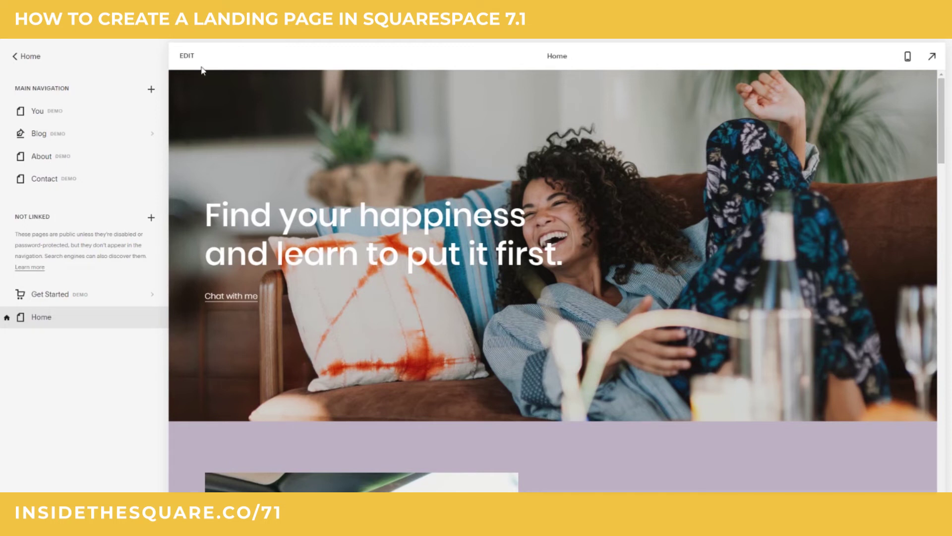
pyautogui.click(187, 57)
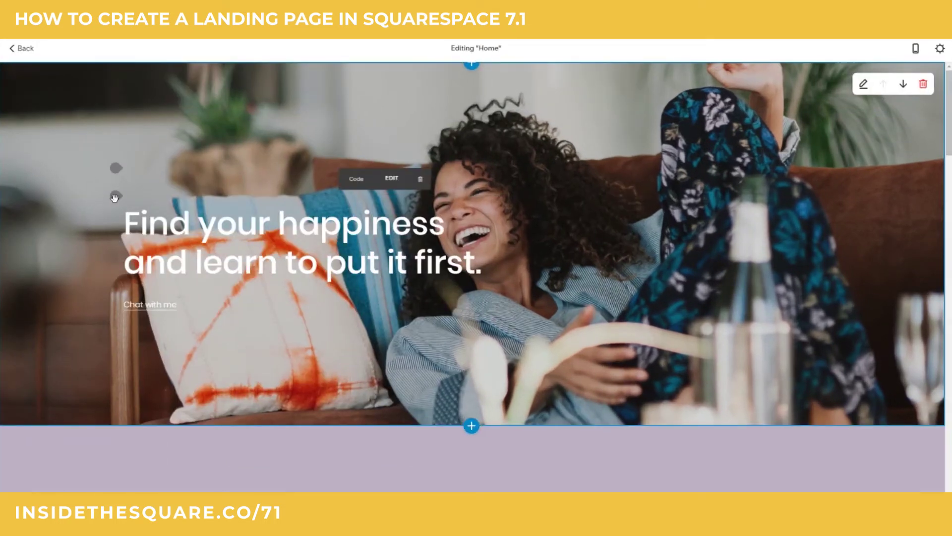
# Add a test Code block above the heading and close its editor without applying
pyautogui.moveTo(115, 197); pyautogui.dragTo(116, 198)
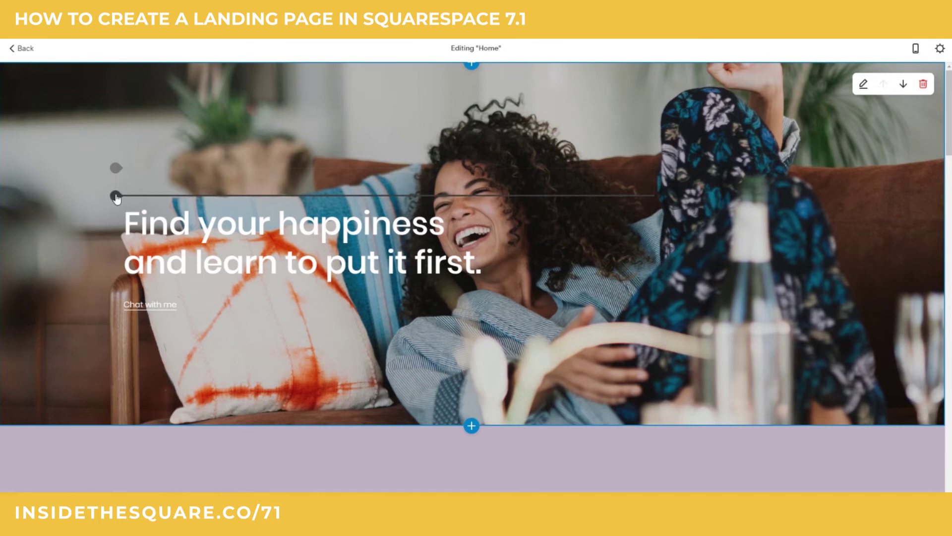
pyautogui.click(115, 198)
pyautogui.write('cod')
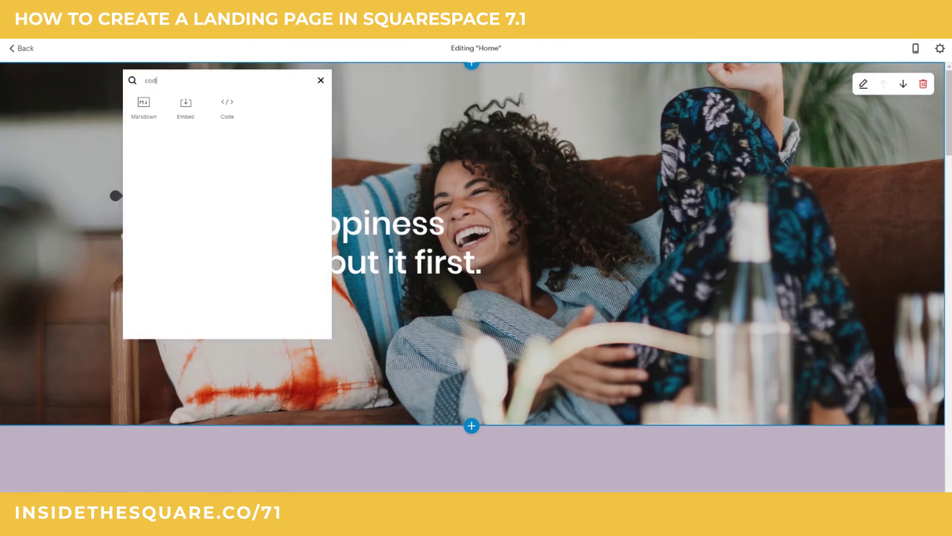
pyautogui.click(239, 107)
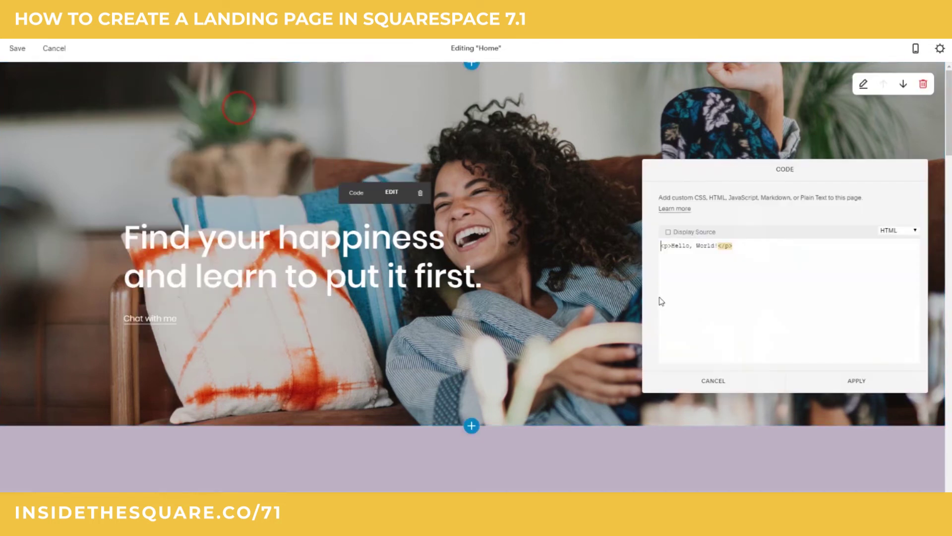
pyautogui.moveTo(733, 246); pyautogui.dragTo(628, 239)
pyautogui.click(724, 376)
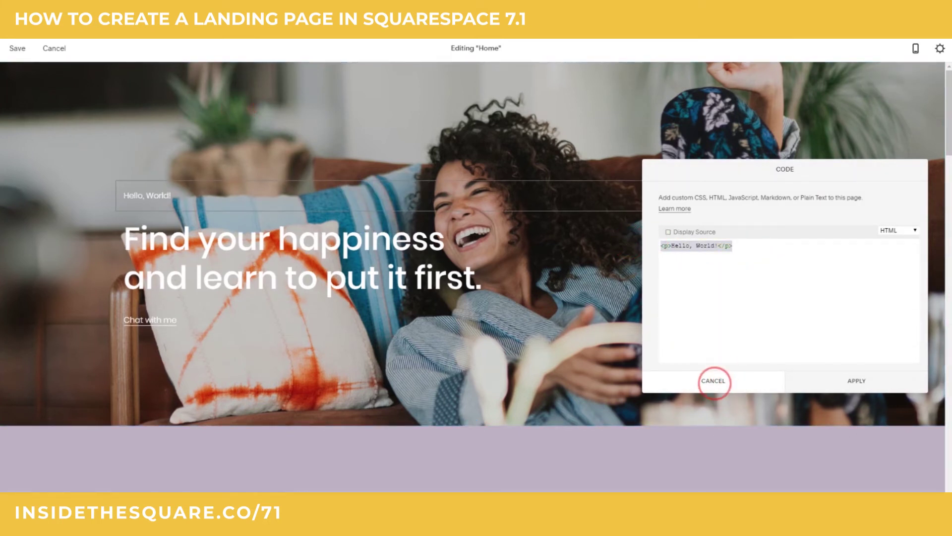
# Delete the test and CSS Code blocks, save the Home page, and return to the pages list
pyautogui.click(421, 196)
pyautogui.click(466, 197)
pyautogui.click(420, 179)
pyautogui.click(468, 180)
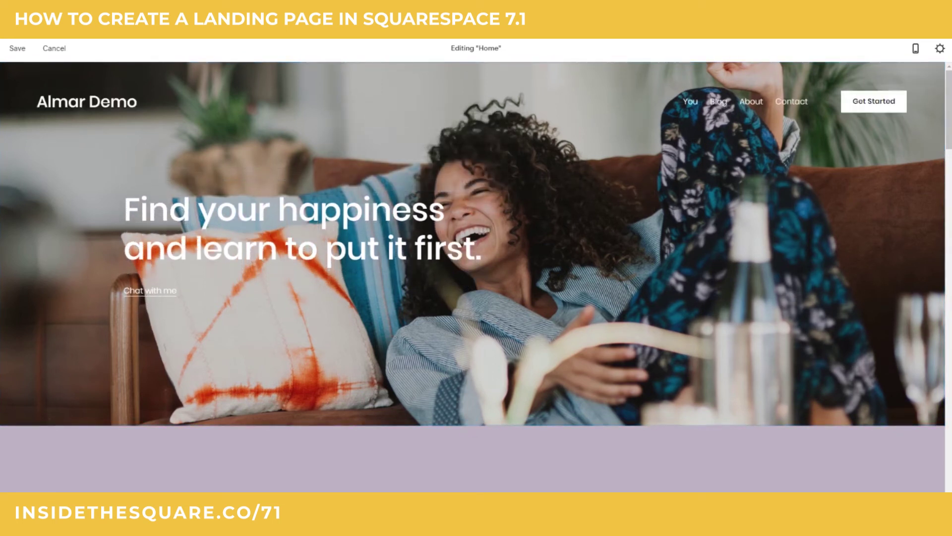
pyautogui.click(18, 48)
pyautogui.click(22, 48)
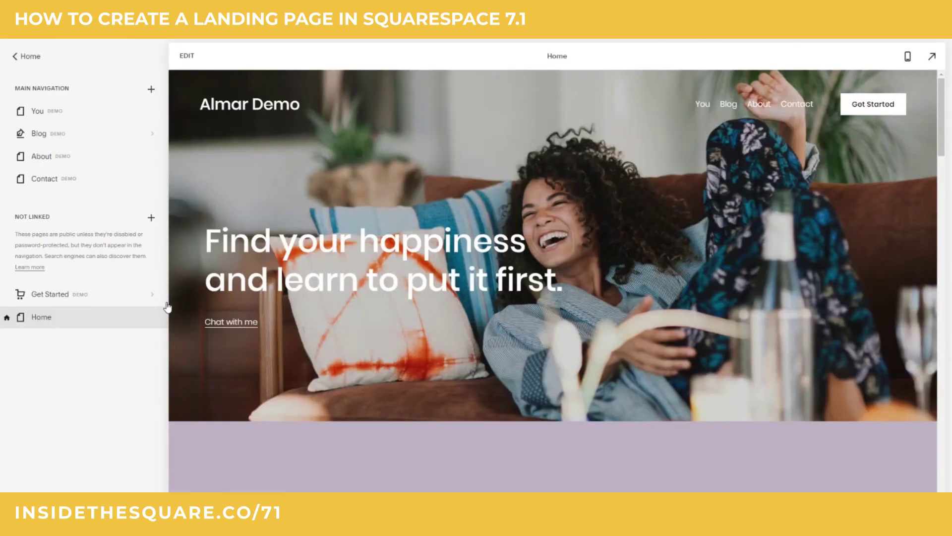
# Paste a single <style> block hiding .header and #footer-sections into Home's Page Header Code Injection and save
pyautogui.moveTo(153, 320)
pyautogui.click(153, 317)
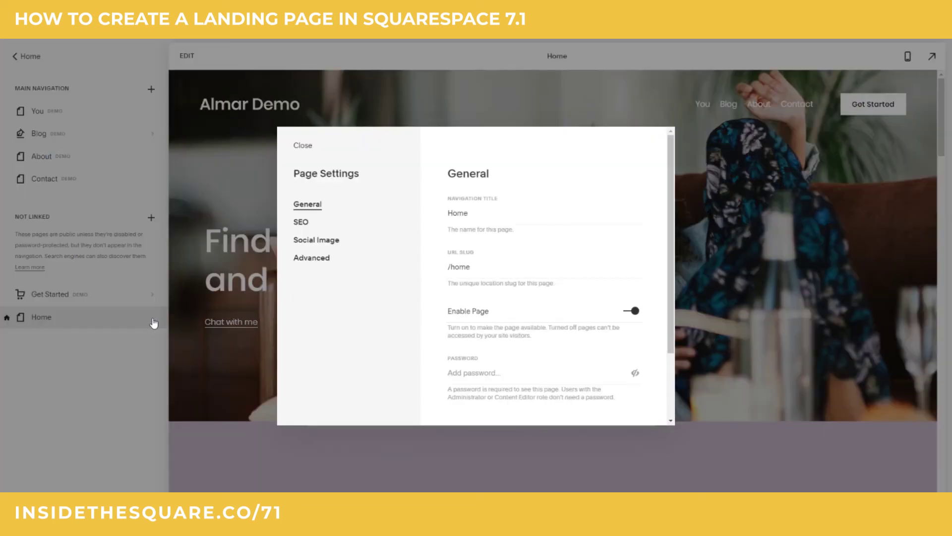
pyautogui.click(321, 263)
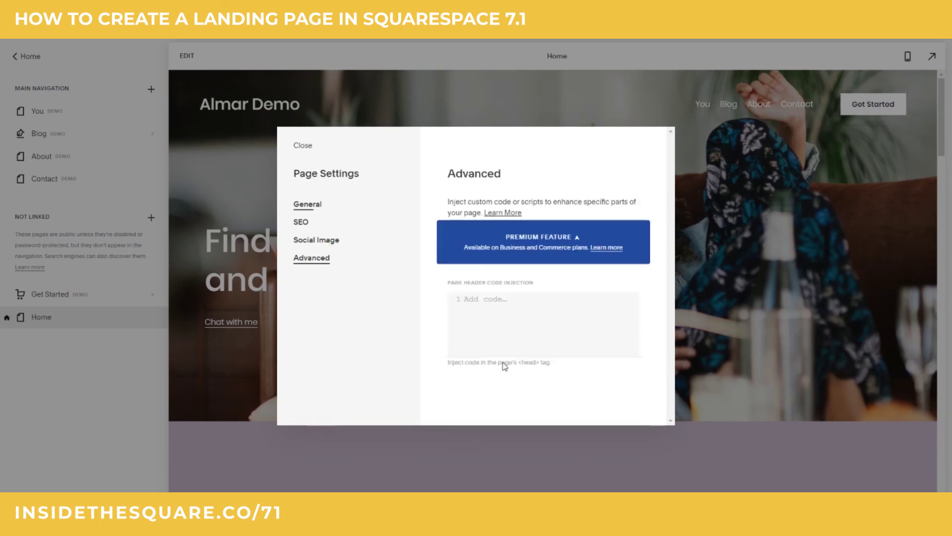
pyautogui.click(536, 300)
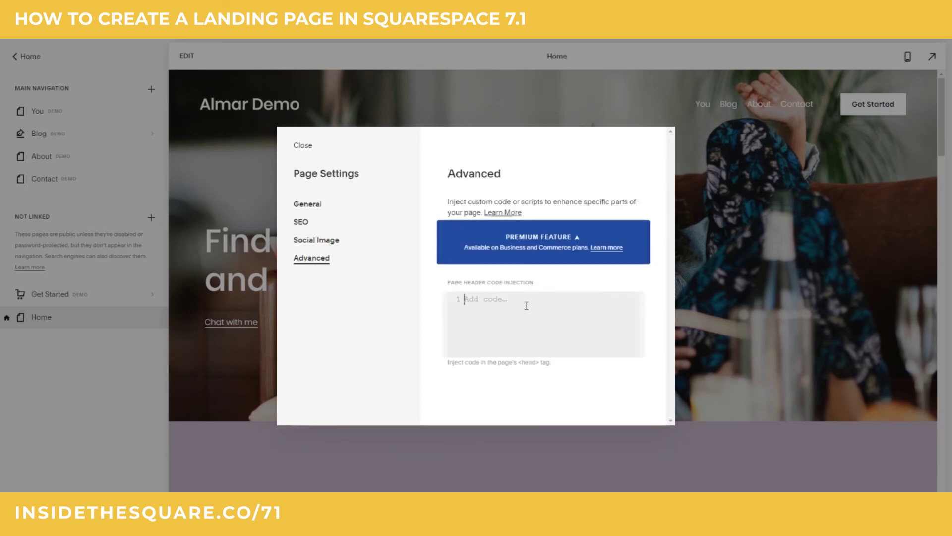
pyautogui.write('<Style>')
pyautogui.write('<Style>.header, #footer-sections {display:none!important}</Style>')
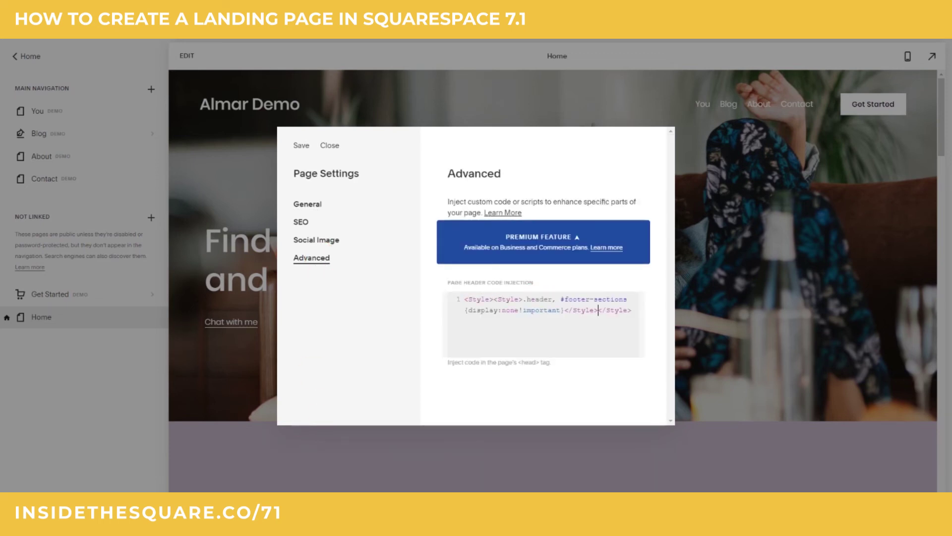
pyautogui.hotkey('ctrl', 'a')
pyautogui.write('<Style>.header, #footer-sections {display:none!important}</Style>')
pyautogui.click(301, 146)
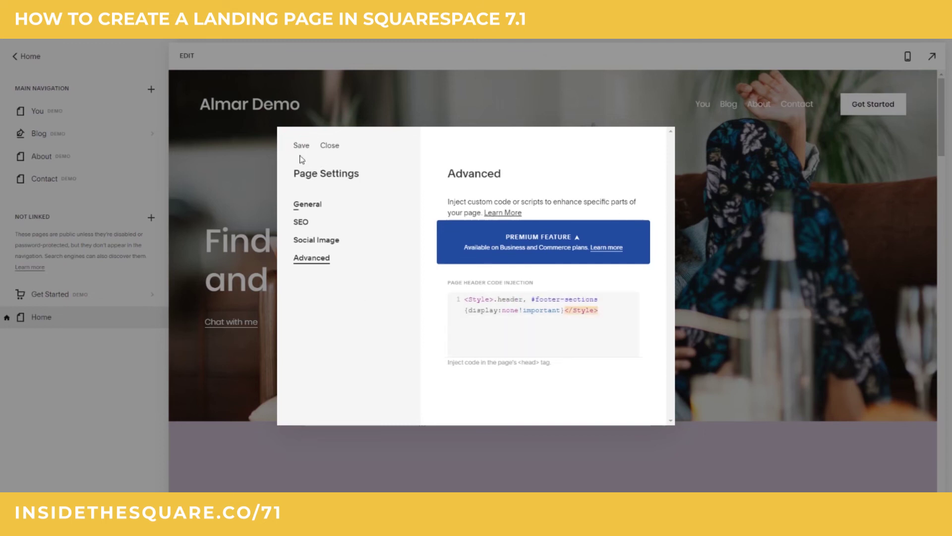